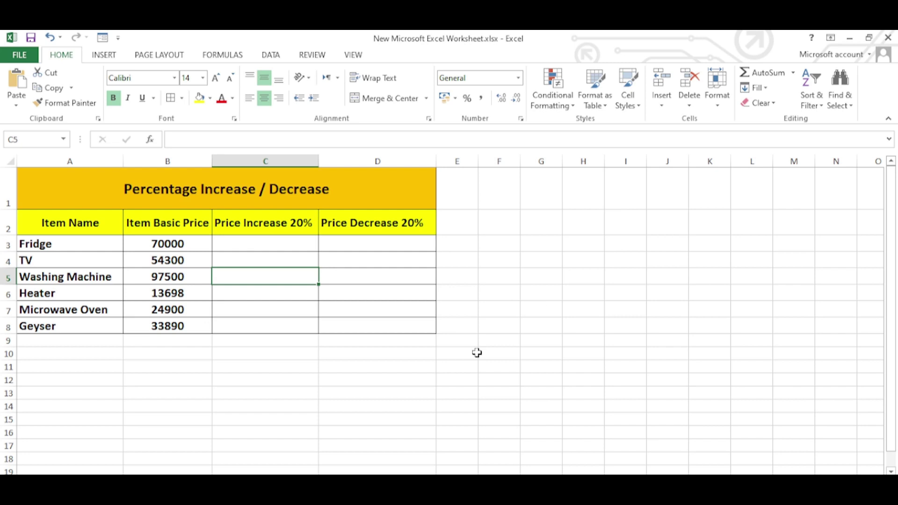
Step: Point out the Price Increase 20% and Price Decrease 20% columns, then start editing the Fridge's C3 cell
click(251, 225)
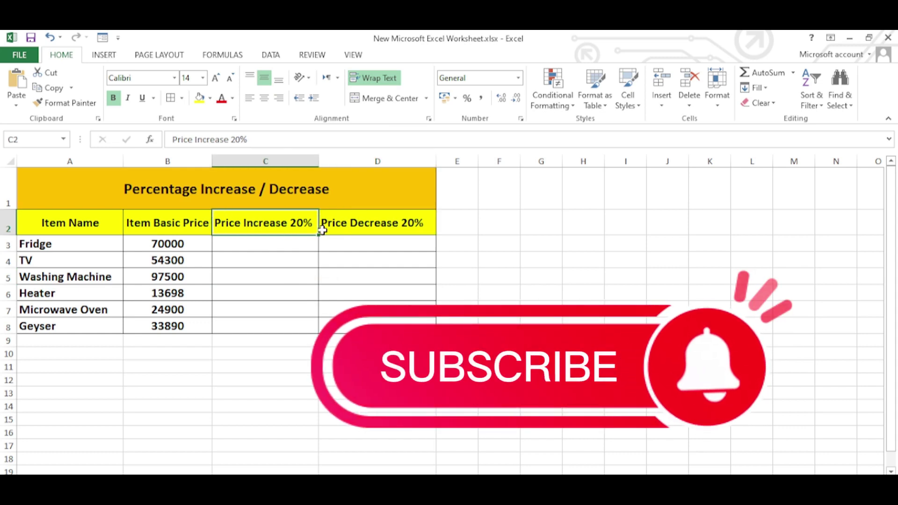
click(374, 222)
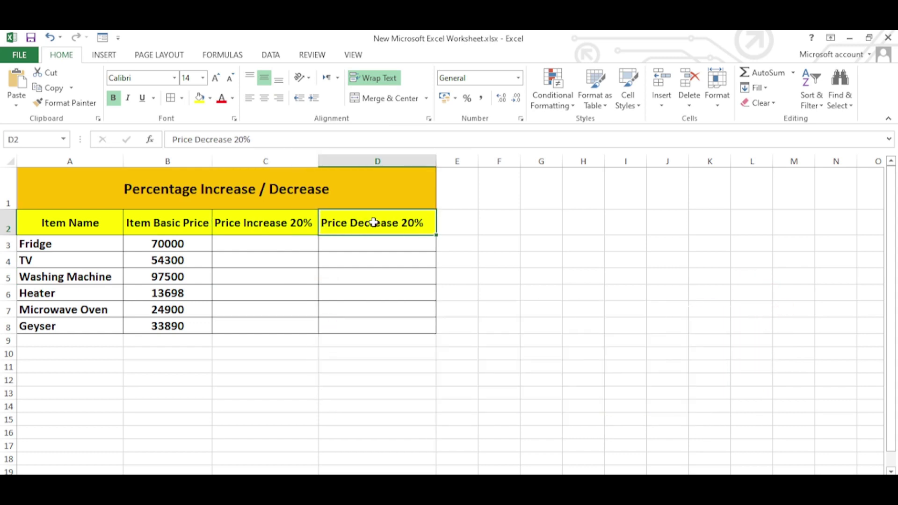
double_click(258, 242)
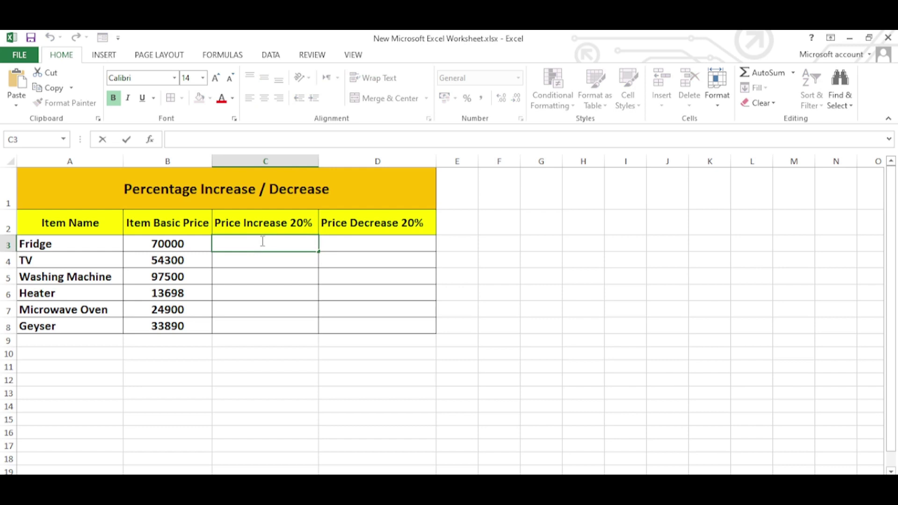
Step: Enter =B3*115% in C3 to show the Fridge's increased price of 80500
text(=)
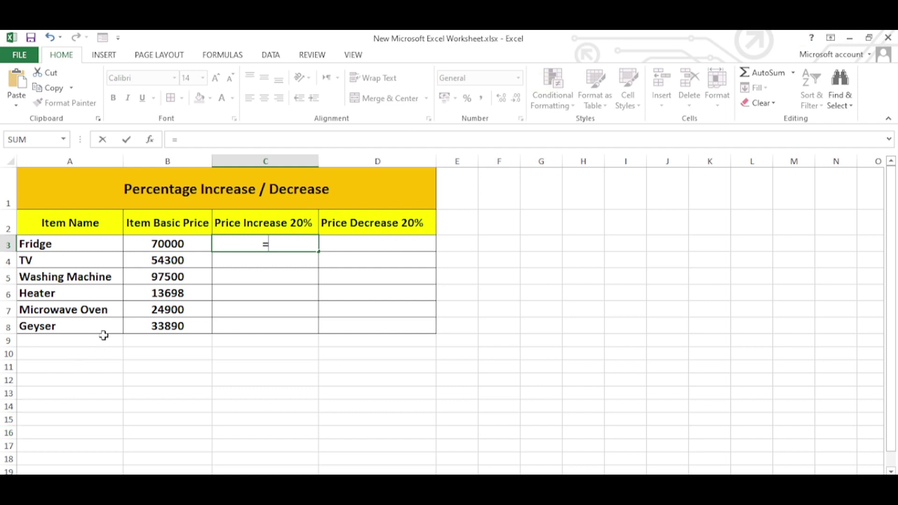
click(168, 239)
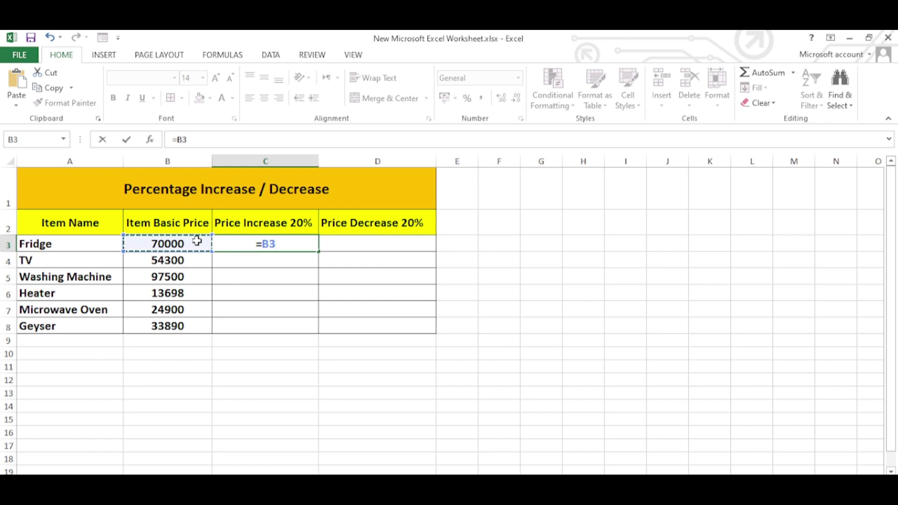
text(*)
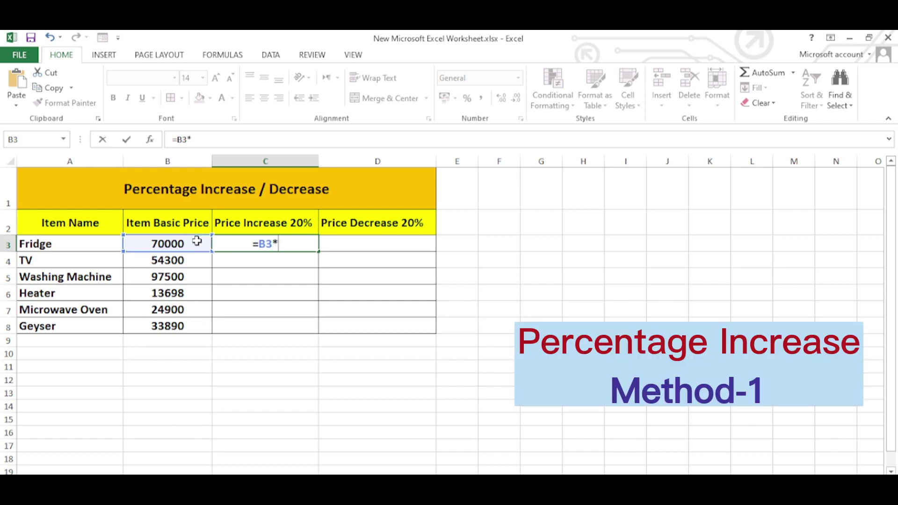
text(11)
text(5)
text(%)
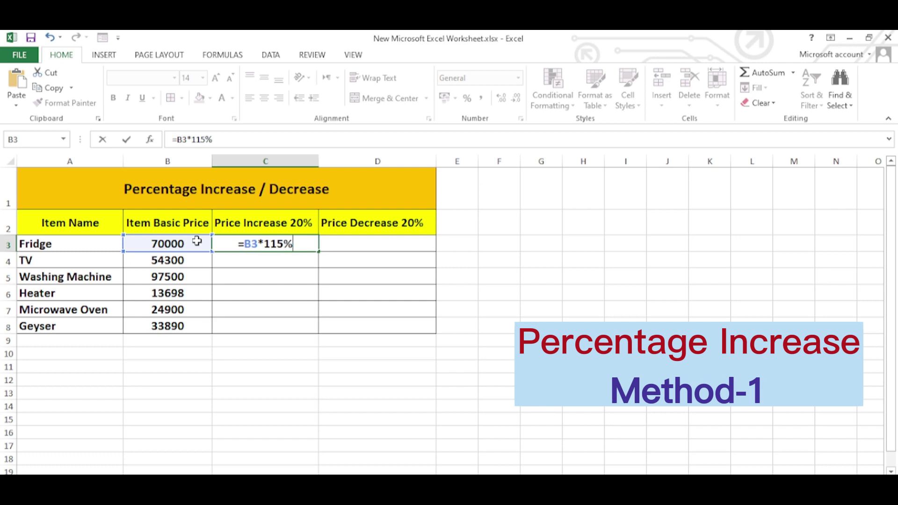
key(Return)
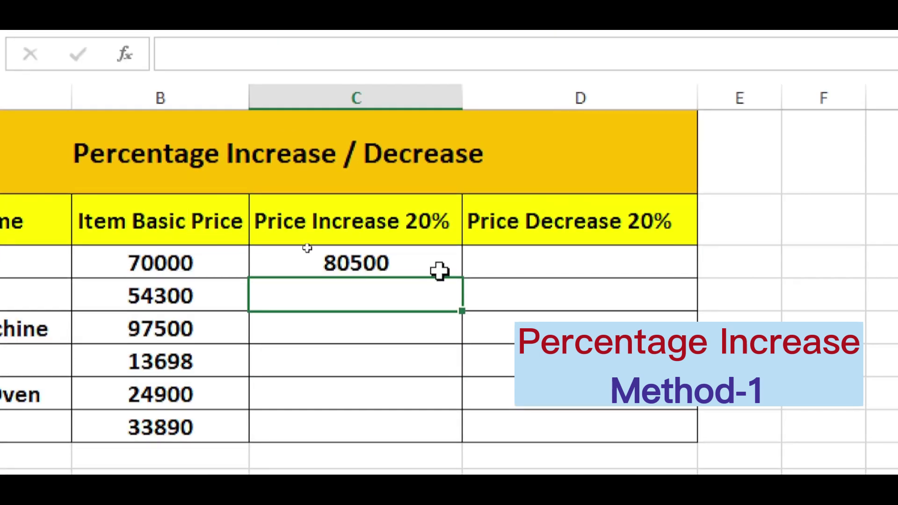
Step: Fill the =B3*115% formula from C3 down to C8, then select C3:C8
click(440, 267)
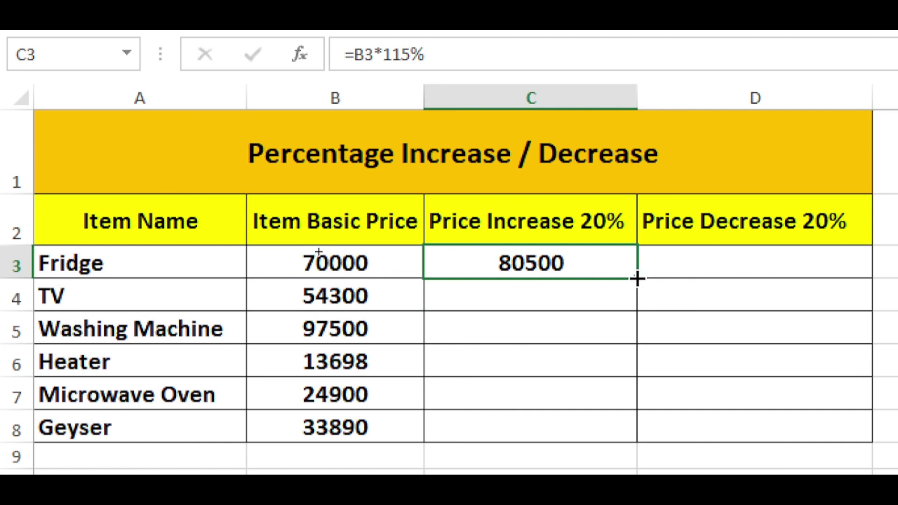
drag(637, 279, 614, 451)
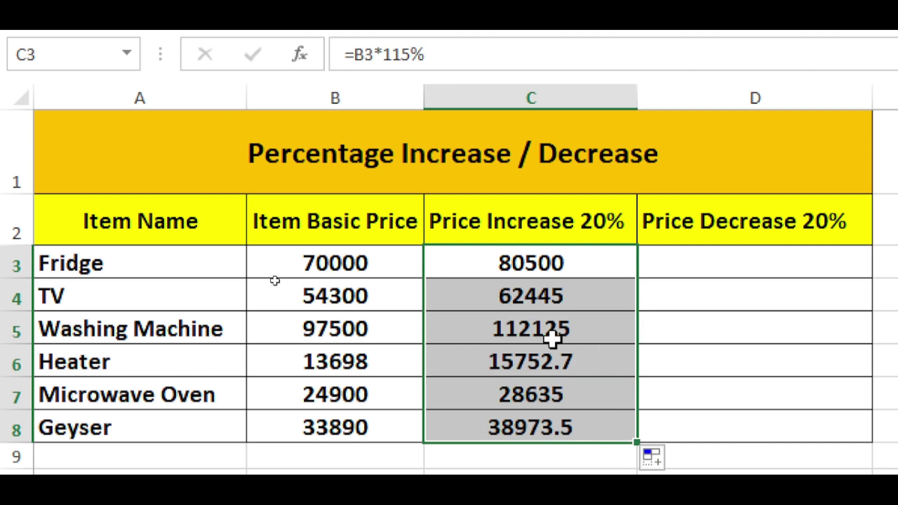
click(538, 414)
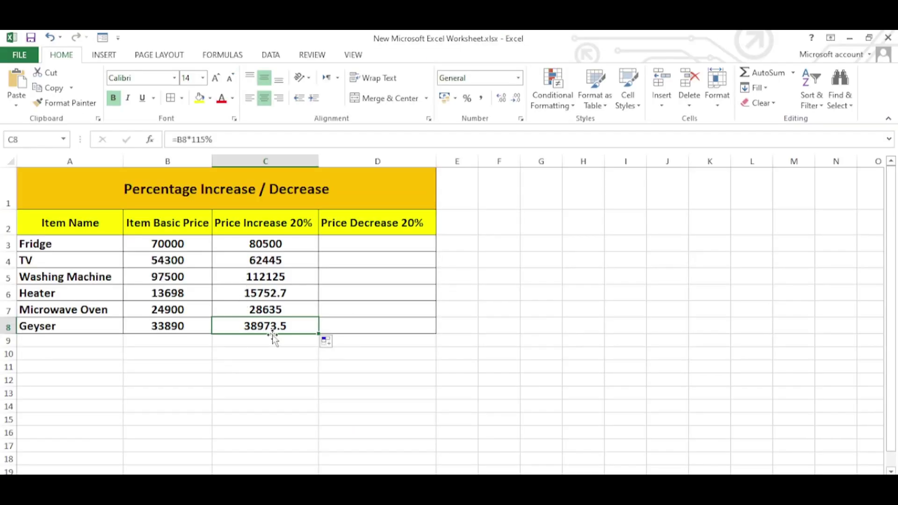
drag(247, 248, 249, 329)
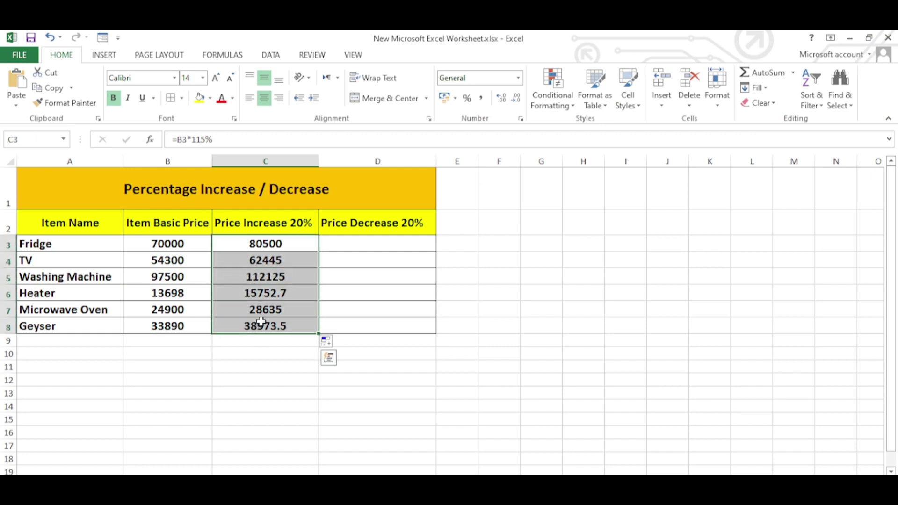
Step: Delete the increased prices in C3:C8 and begin a new formula in C3
key(Delete)
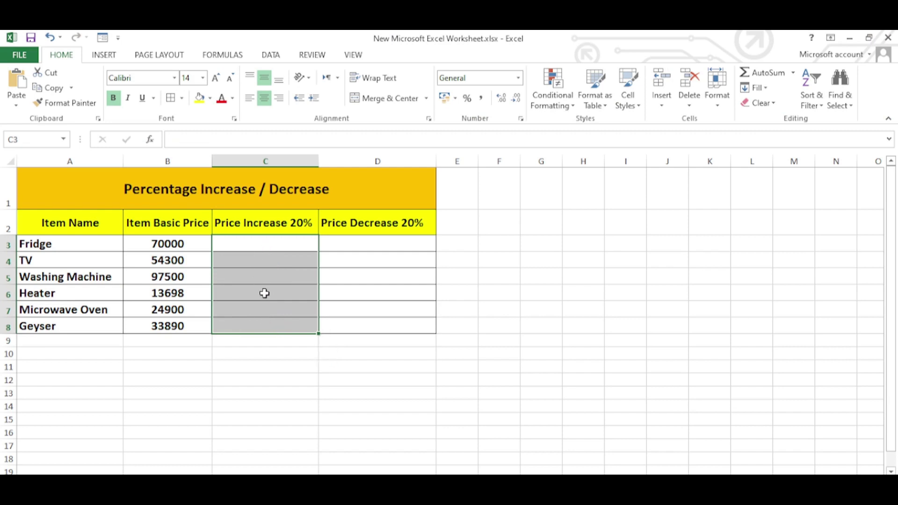
click(262, 243)
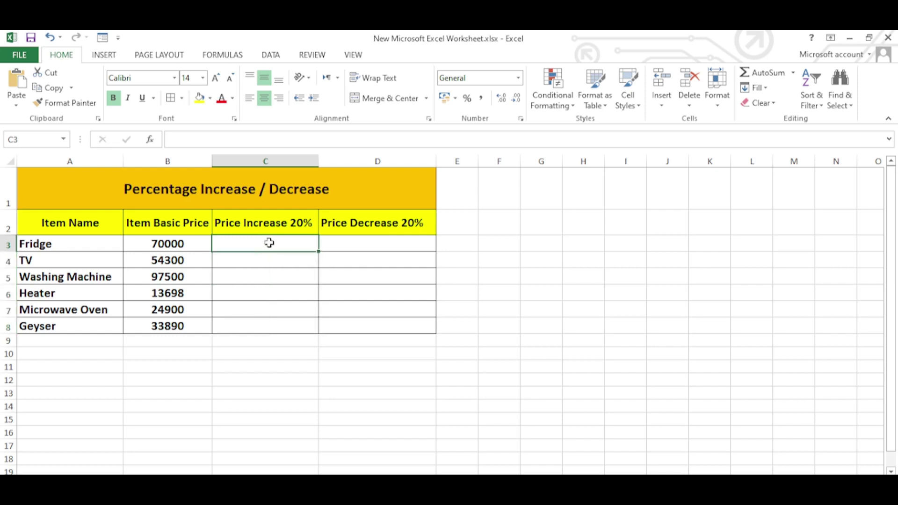
text(=)
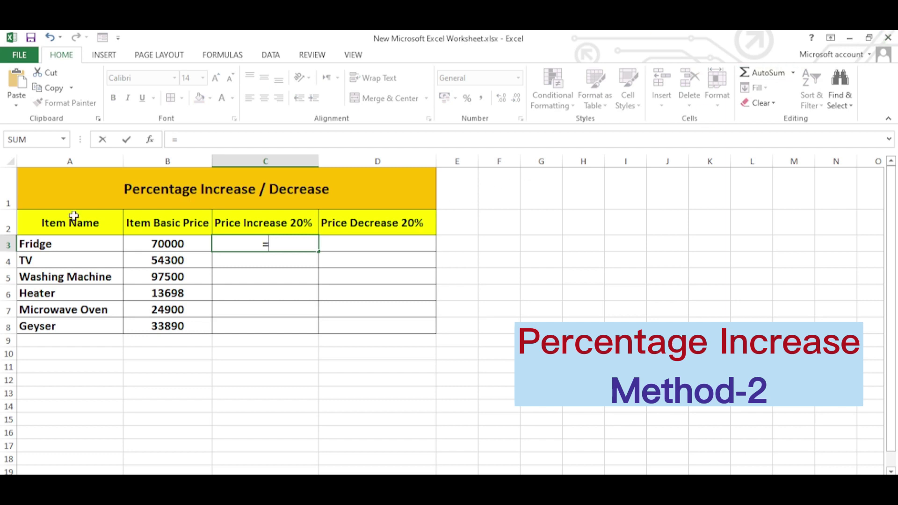
Step: Enter =B3+B3*15% in C3, again giving 80500 for the Fridge
click(172, 244)
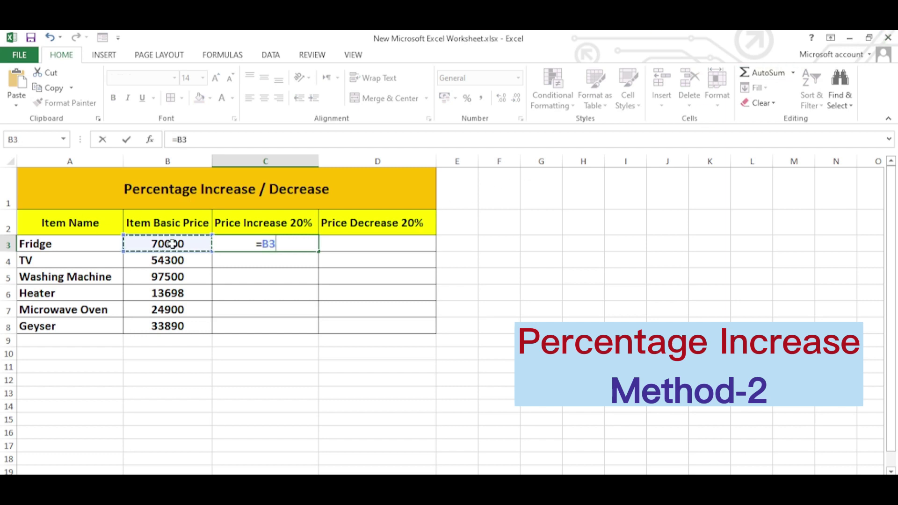
text(+)
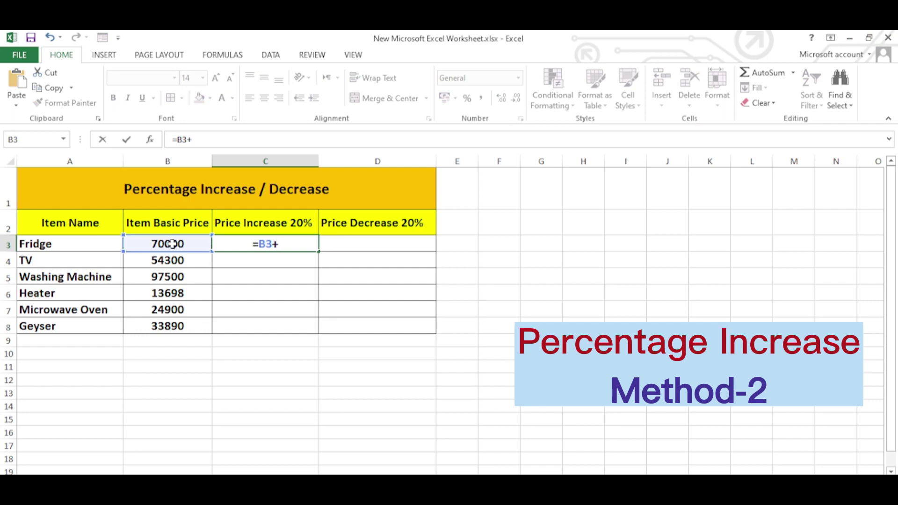
click(172, 244)
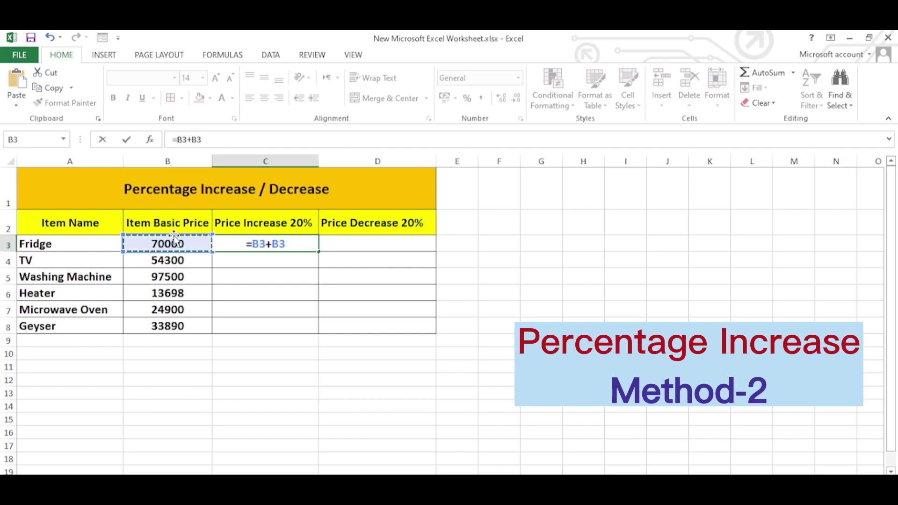
text(*)
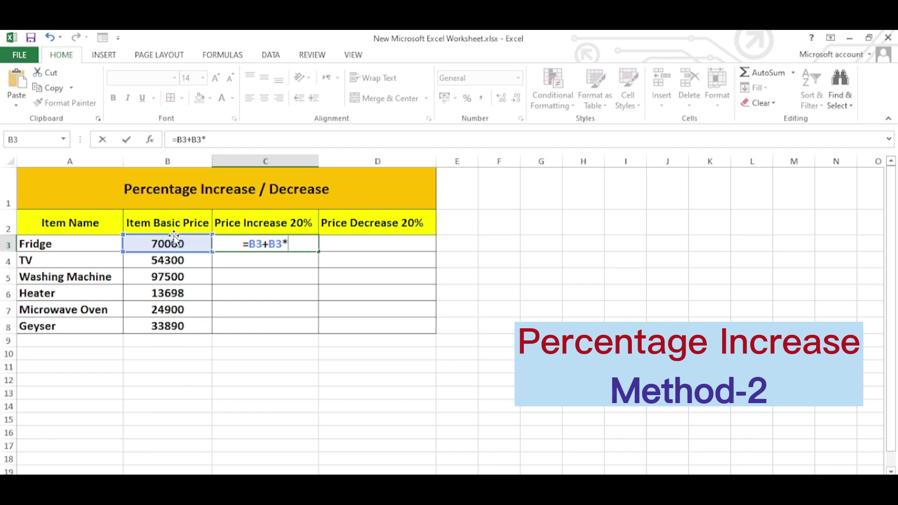
text(15)
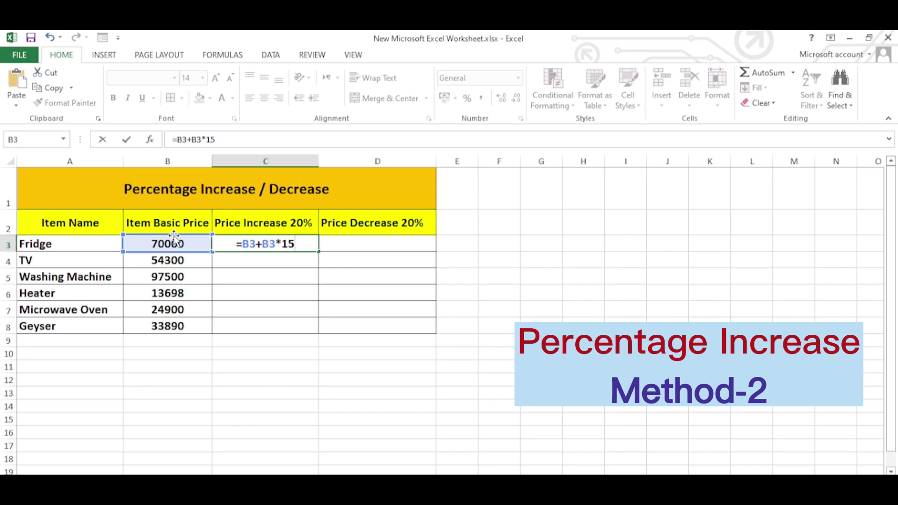
text(%)
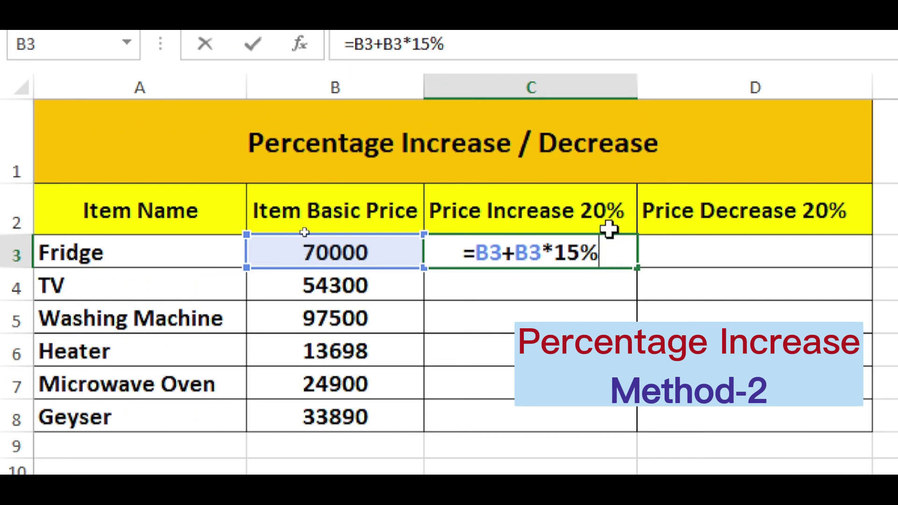
key(Return)
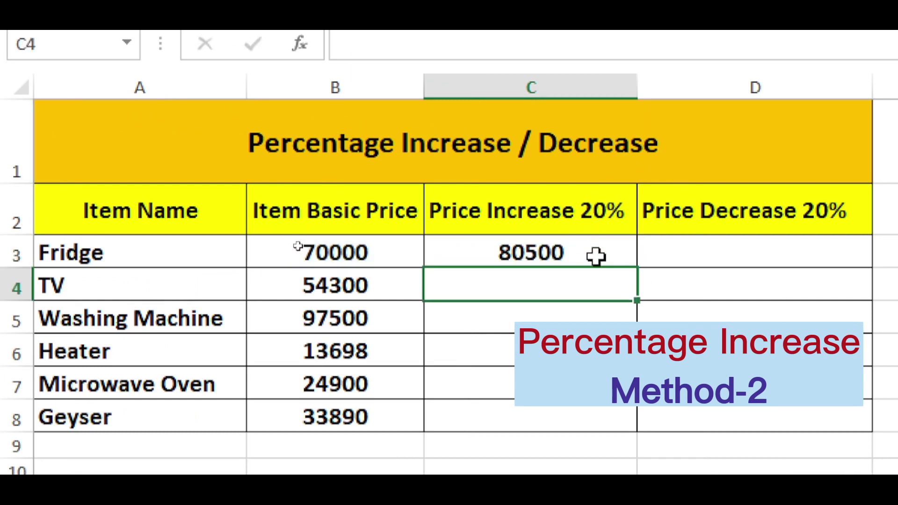
Step: Copy the =B3+B3*15% formula from C3 down through C8, from 62445 for TV to 38973.5 for Geyser
click(595, 256)
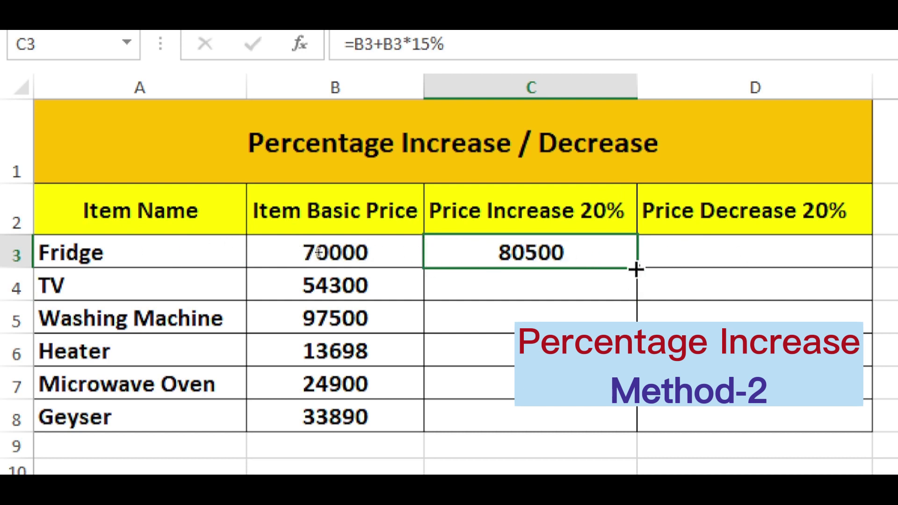
drag(637, 269, 612, 426)
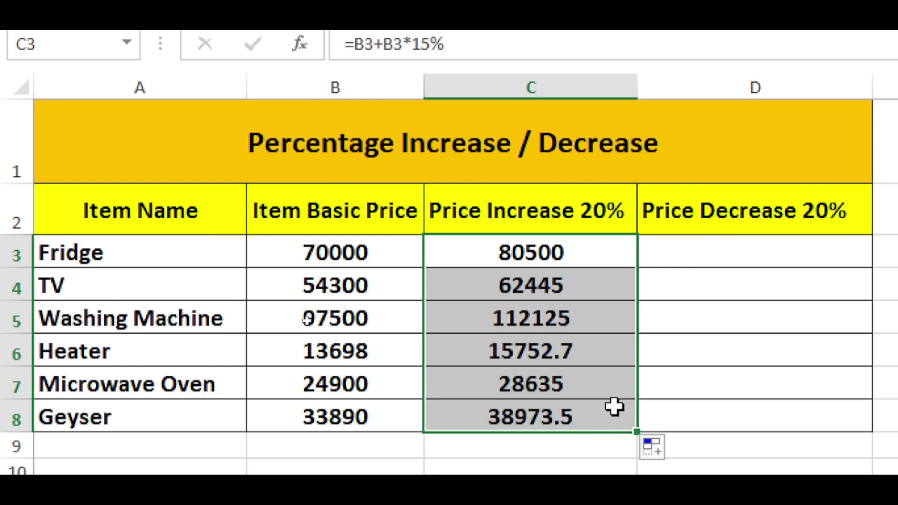
Step: Enter =B3*85% in D3 to show the Fridge's decreased price of 59500
click(721, 249)
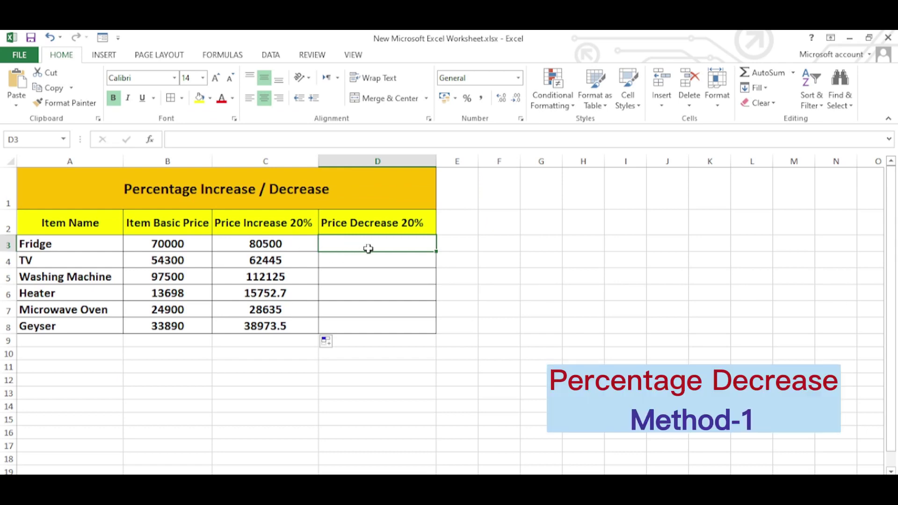
text(=)
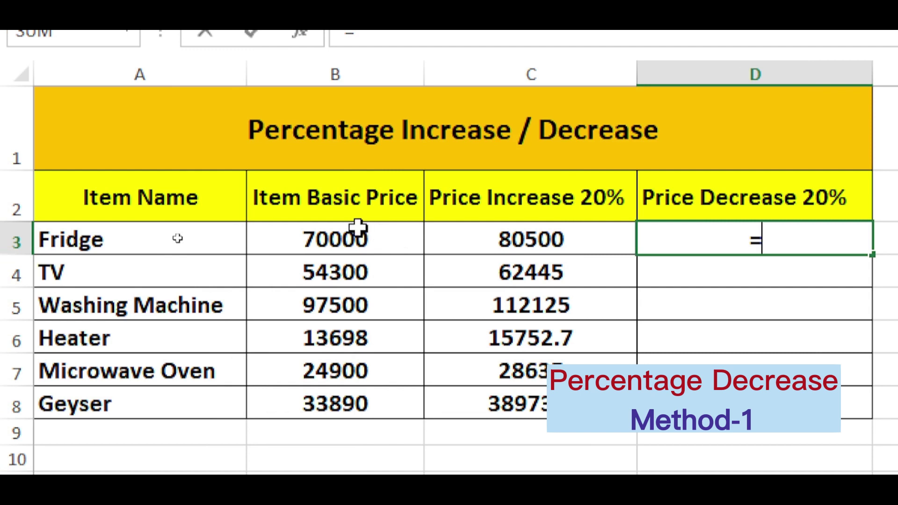
click(336, 240)
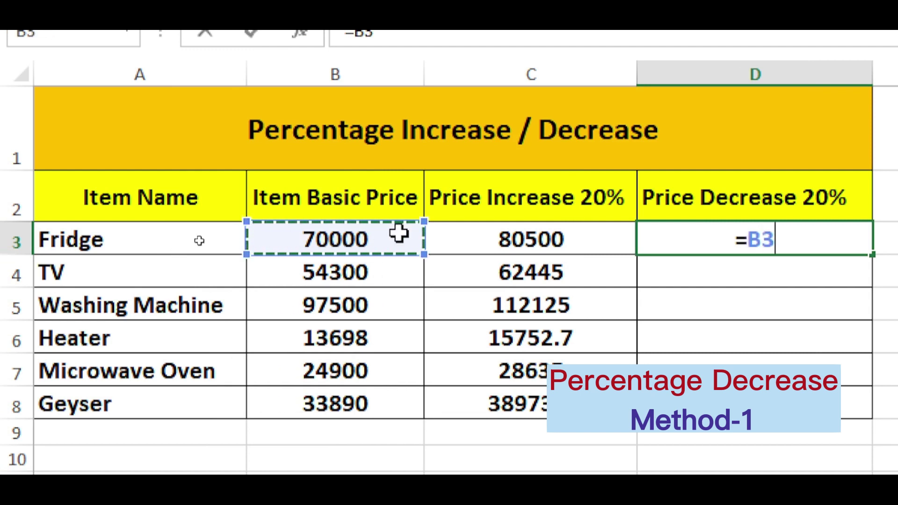
text(*)
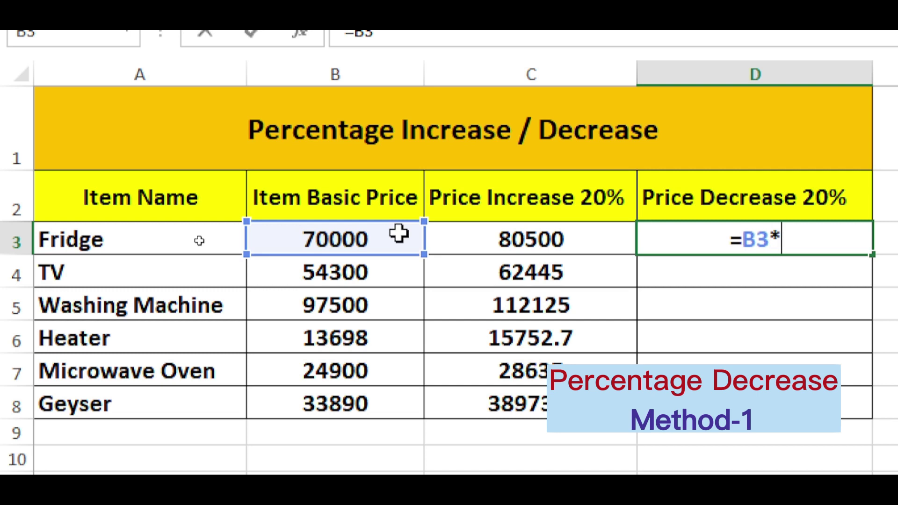
text(8)
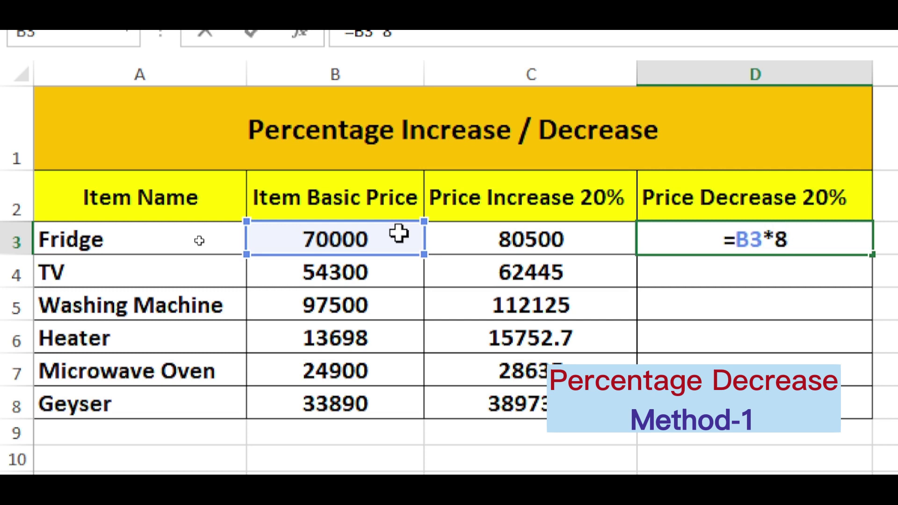
text(5)
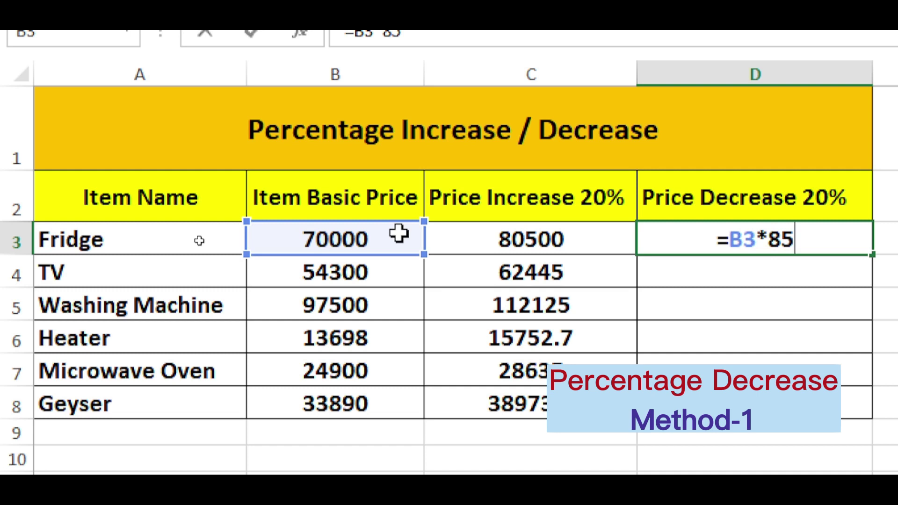
text(%)
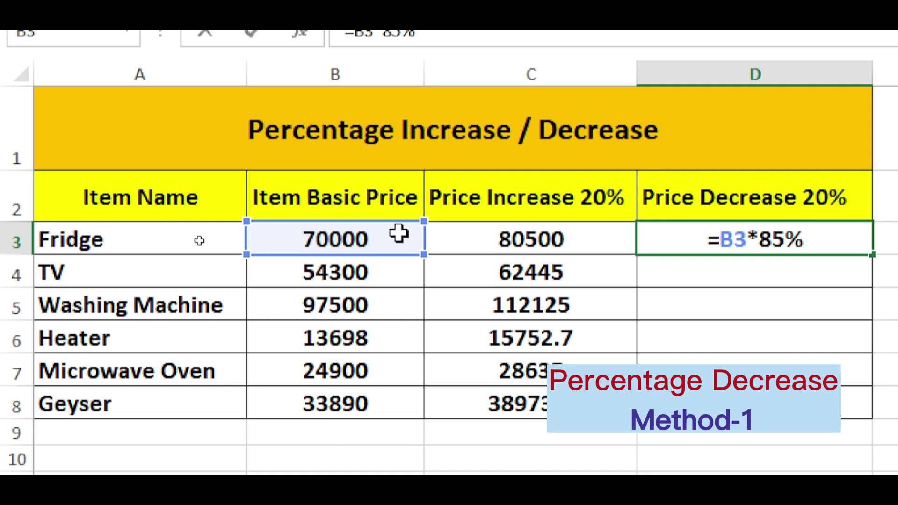
key(Return)
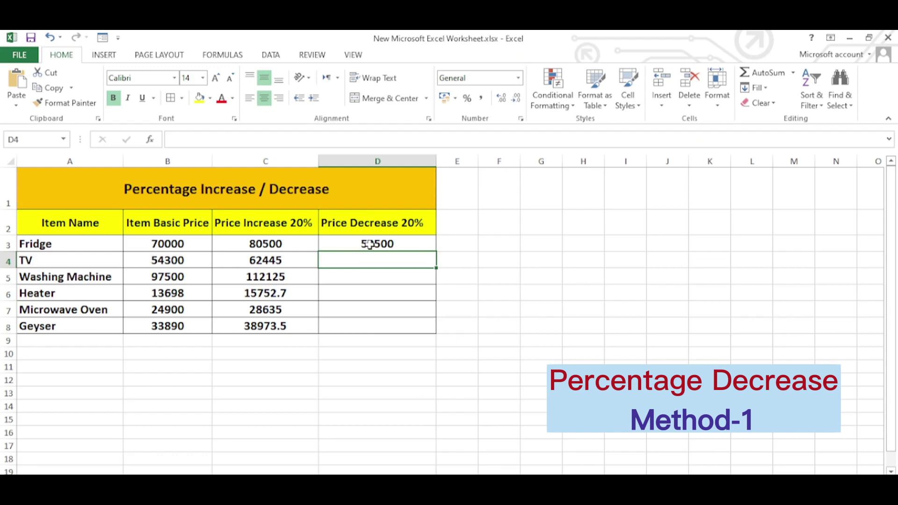
Step: Fill the =B3*85% formula from D3 down to D8, then select D3:D8
click(403, 244)
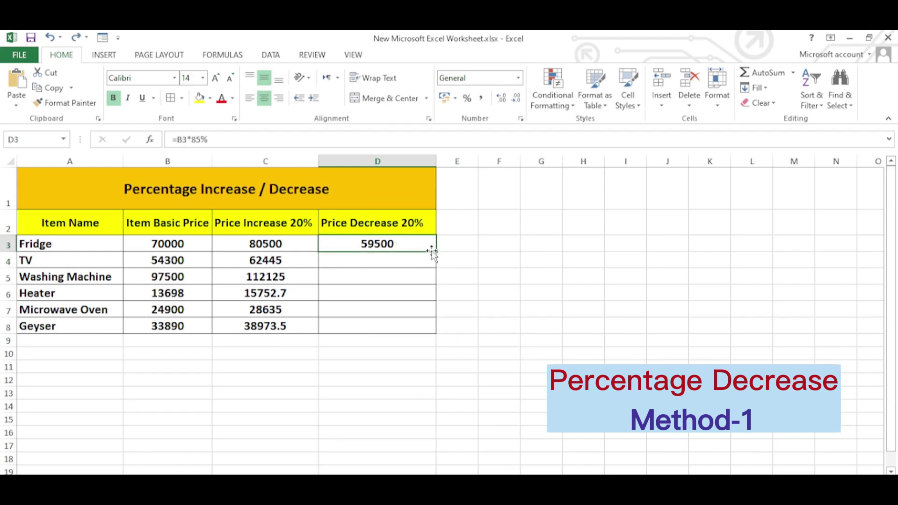
mouse_move(434, 252)
mouse_down()
mouse_move(431, 333)
mouse_move(429, 326)
mouse_up()
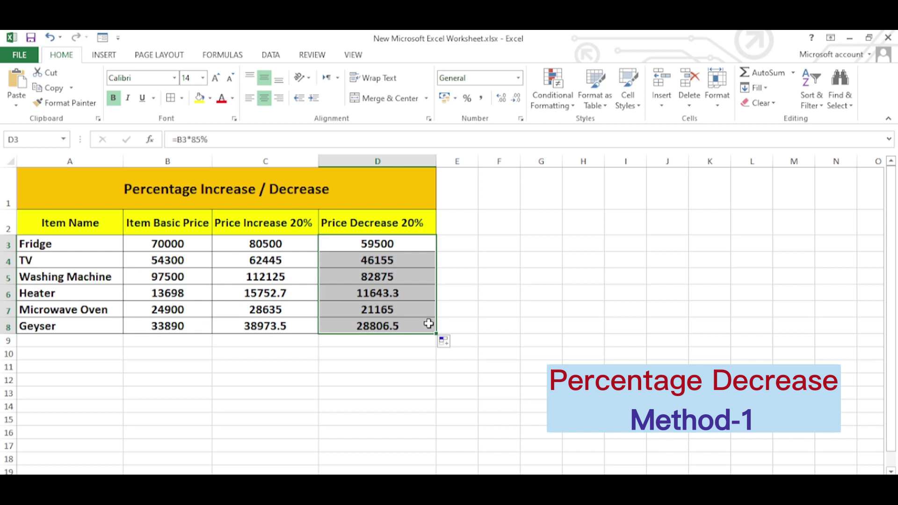
click(456, 311)
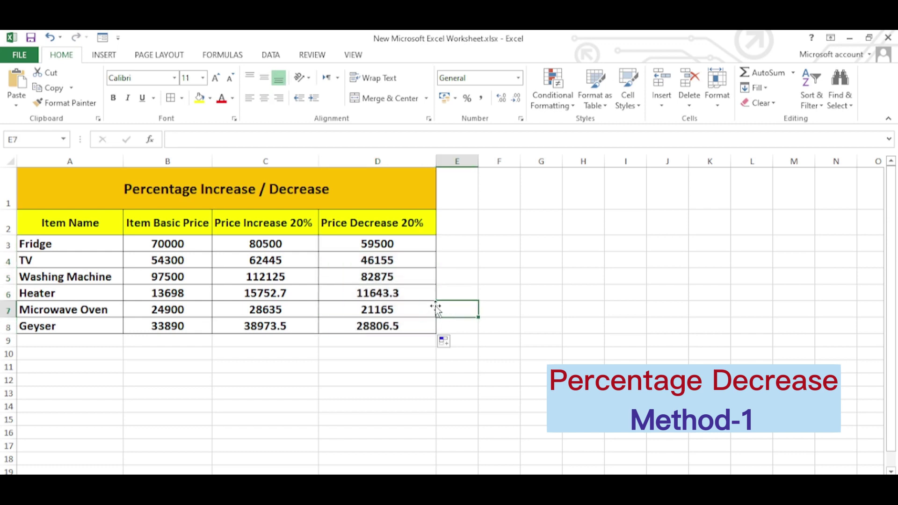
drag(363, 246, 377, 323)
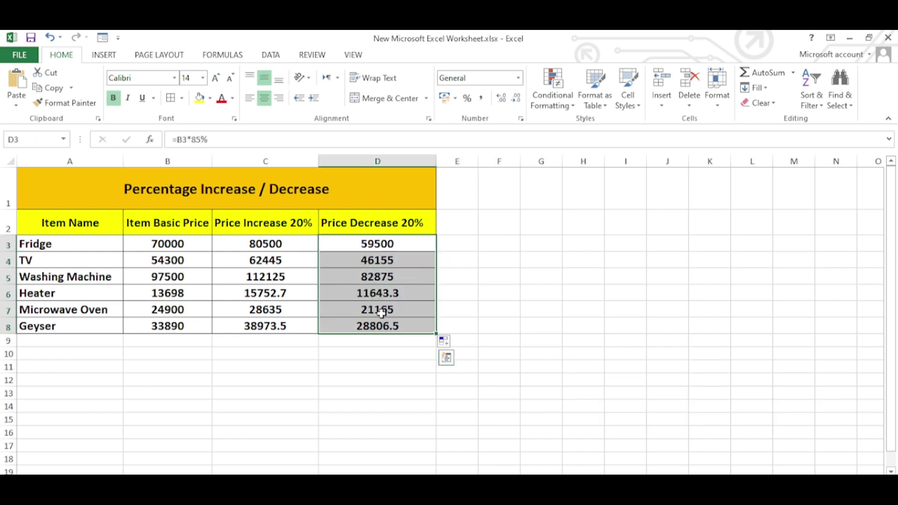
Step: Delete the decreased prices in D3:D8 and begin a new formula in D3
key(Delete)
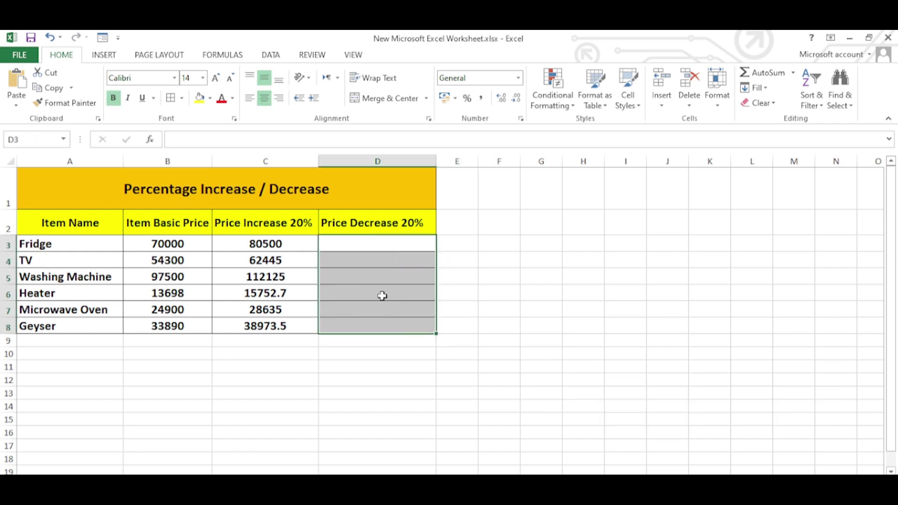
click(387, 245)
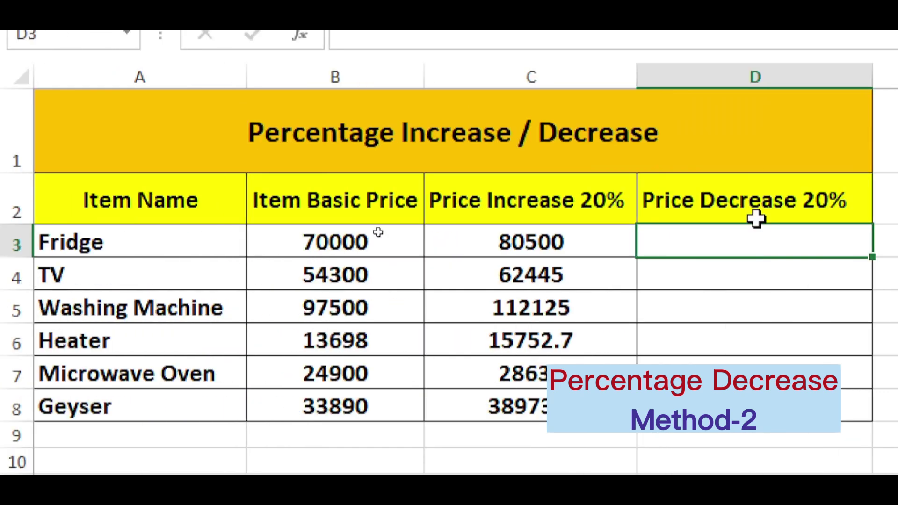
text(=)
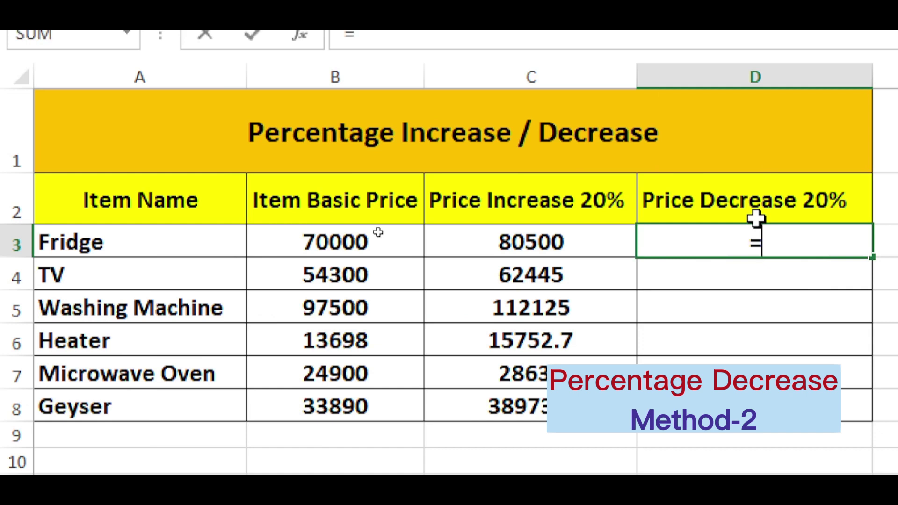
Step: Enter =B3-B3*15% in D3, giving 59500 for the Fridge
click(343, 239)
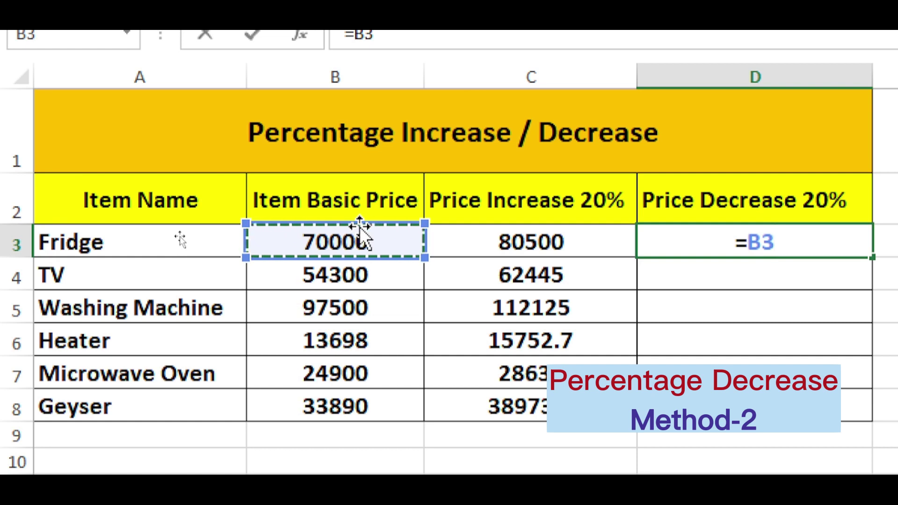
text(-)
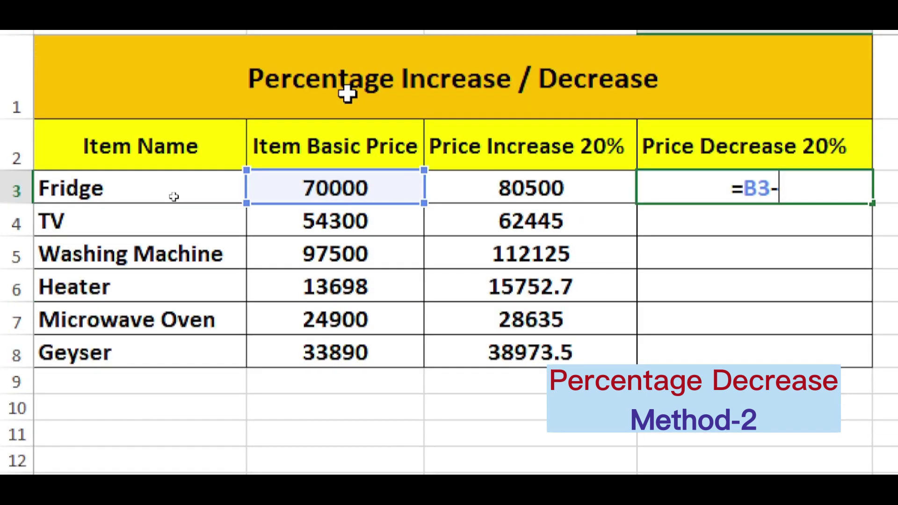
click(335, 186)
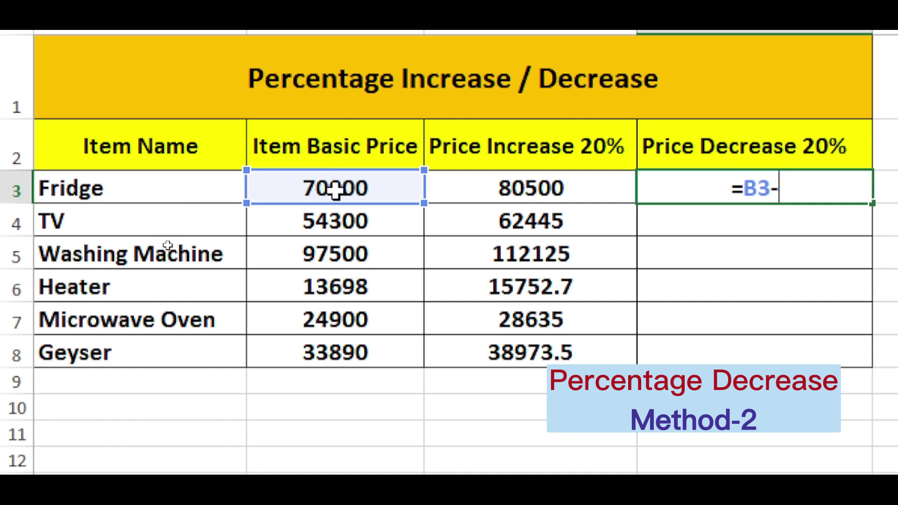
click(393, 188)
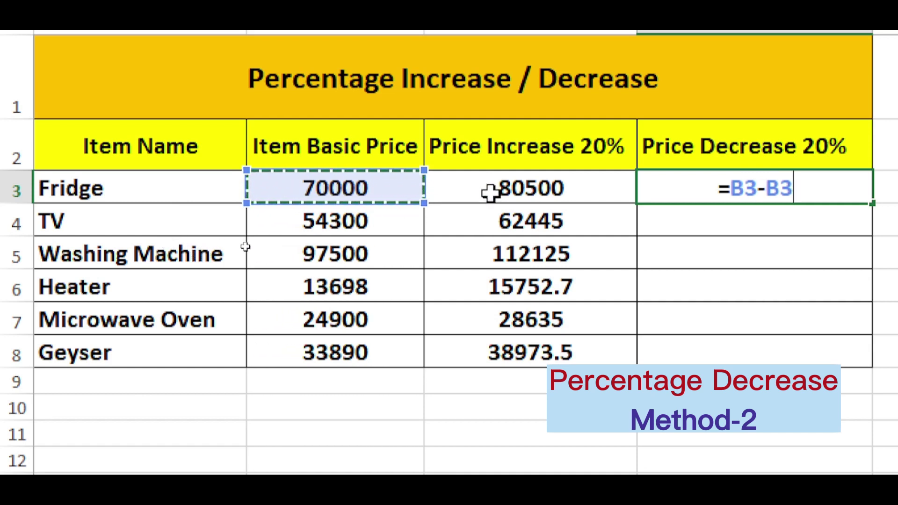
text(8)
key(BackSpace)
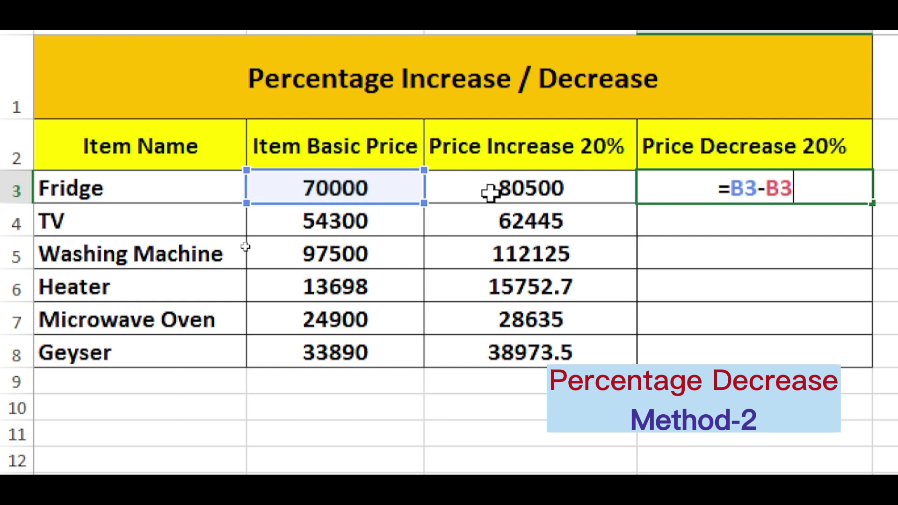
text(*)
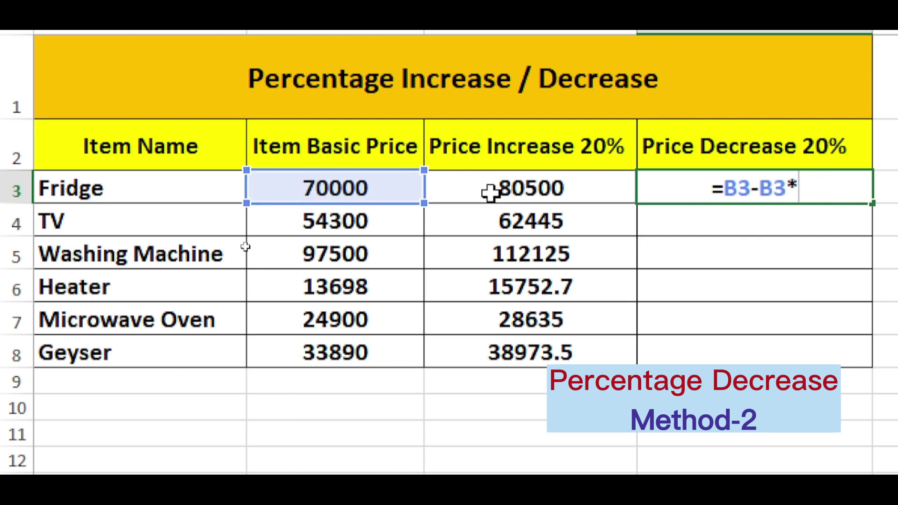
text(15)
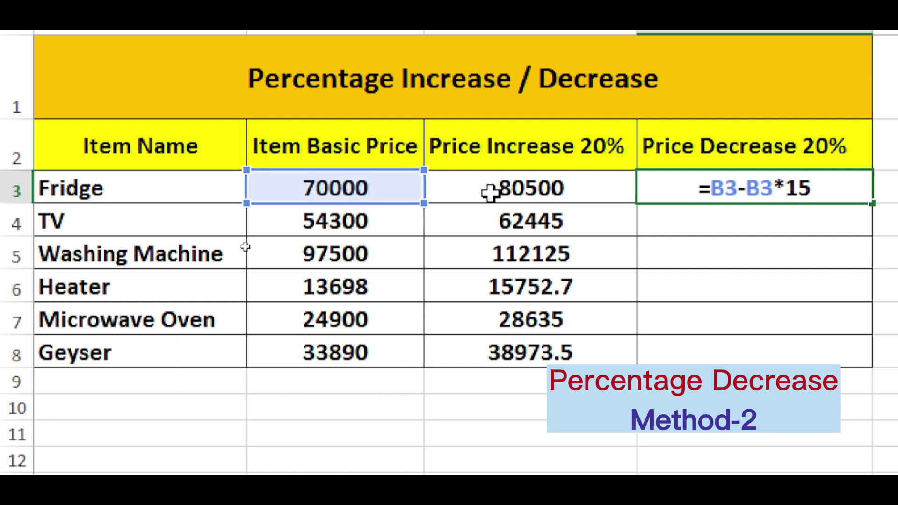
text(%)
key(Return)
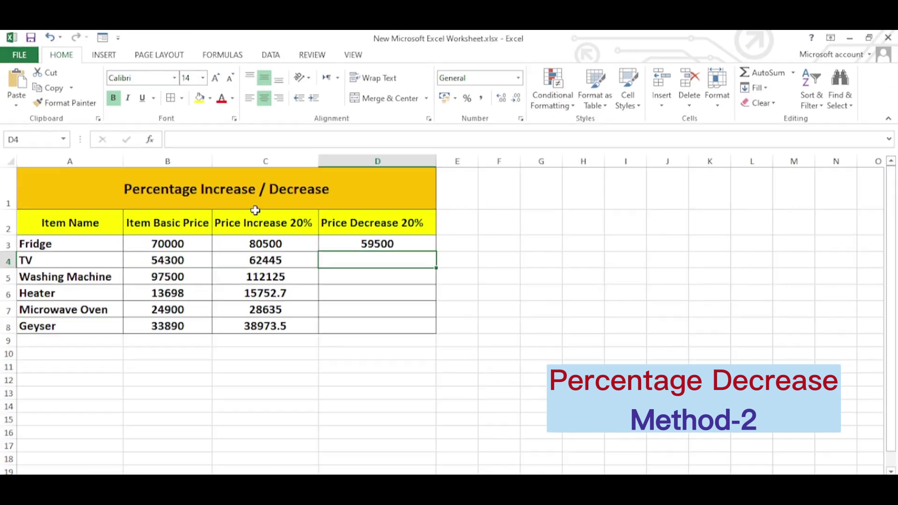
Step: Fill the D3 formula =B3-B3*15% down to D8, from 46155 for TV to 28806.5 for Geyser
click(380, 241)
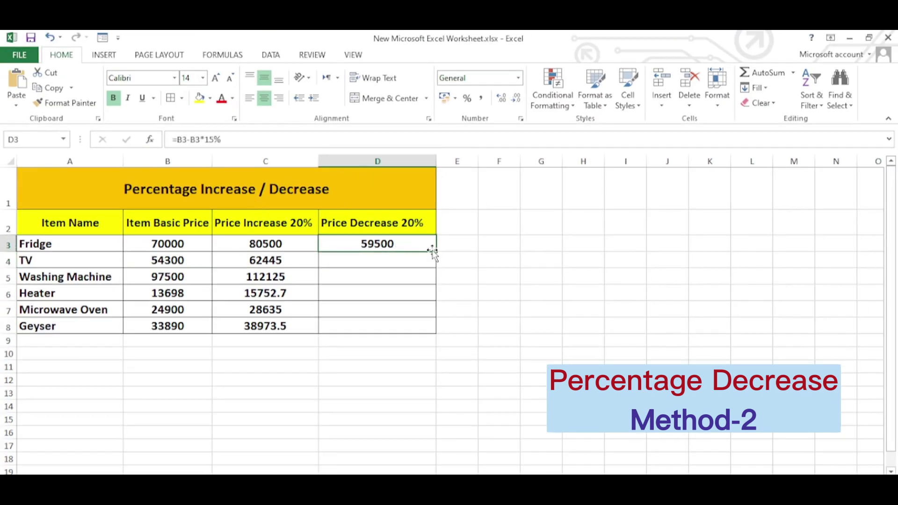
drag(434, 250, 435, 327)
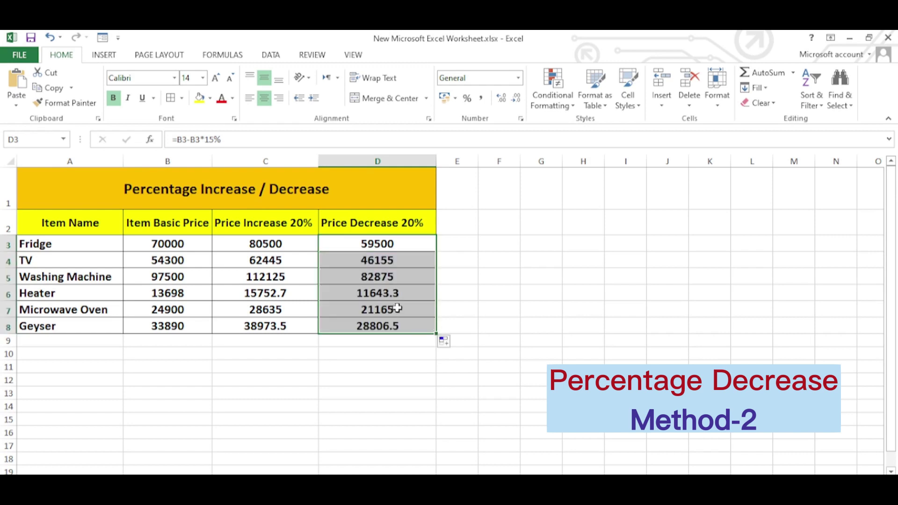
click(398, 308)
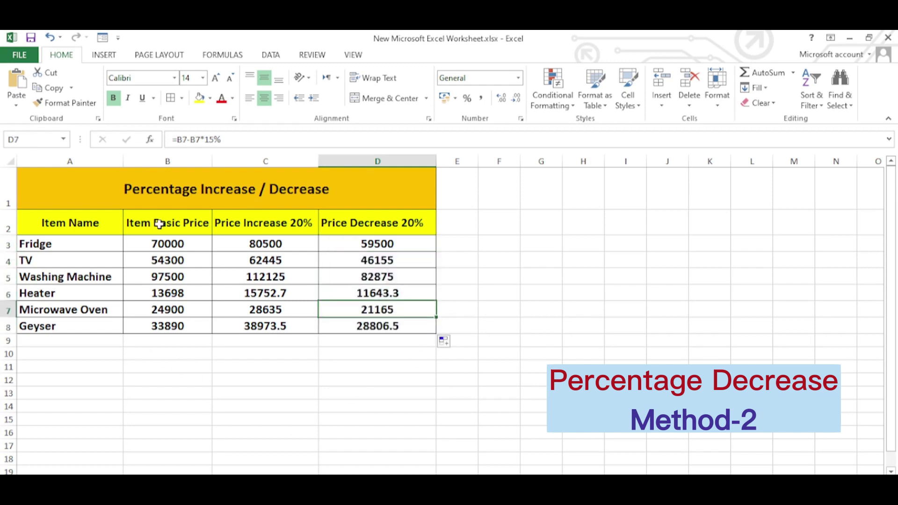